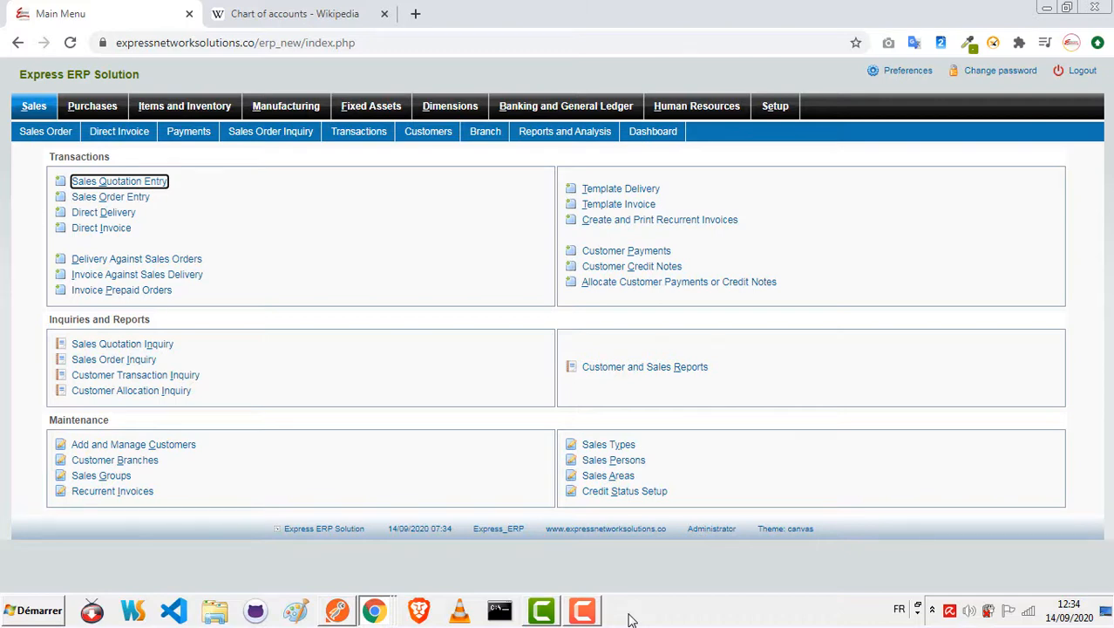
Step: Create a new journal entry in the general ledger and add a line debiting account 1101 Cash with 2560
{"action": "left_click", "coordinate": [562, 106]}
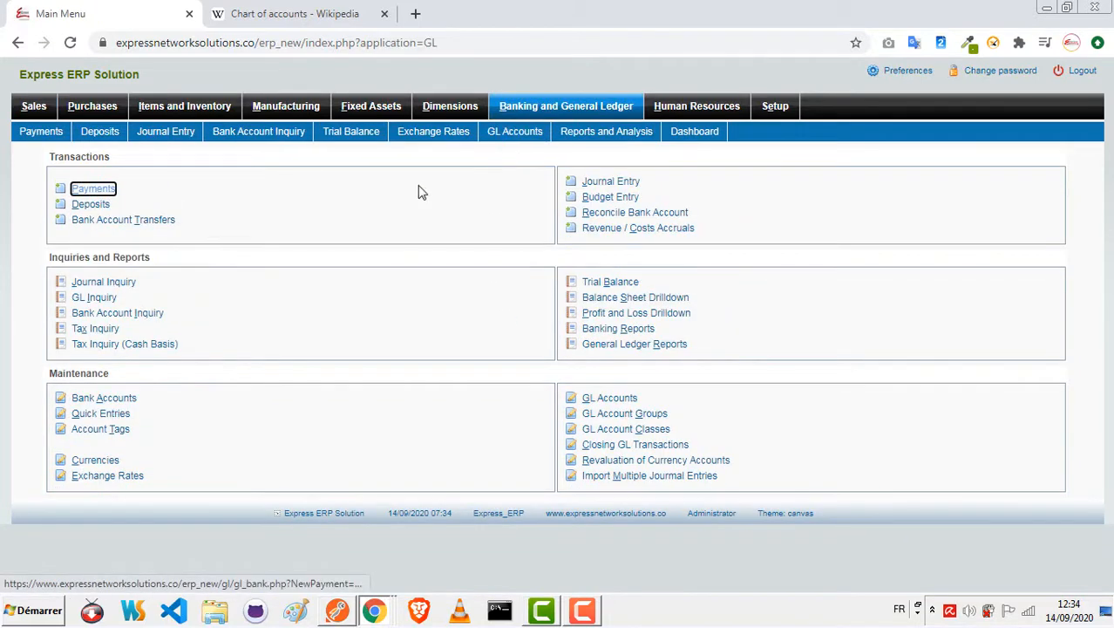
{"action": "left_click", "coordinate": [603, 184]}
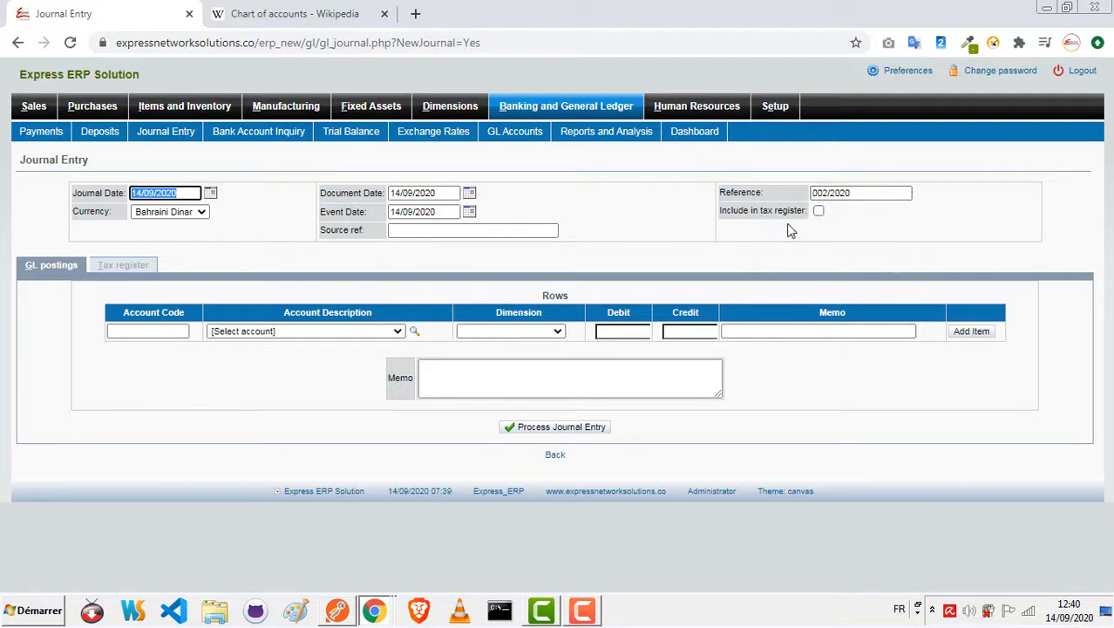
{"action": "left_click", "coordinate": [376, 333]}
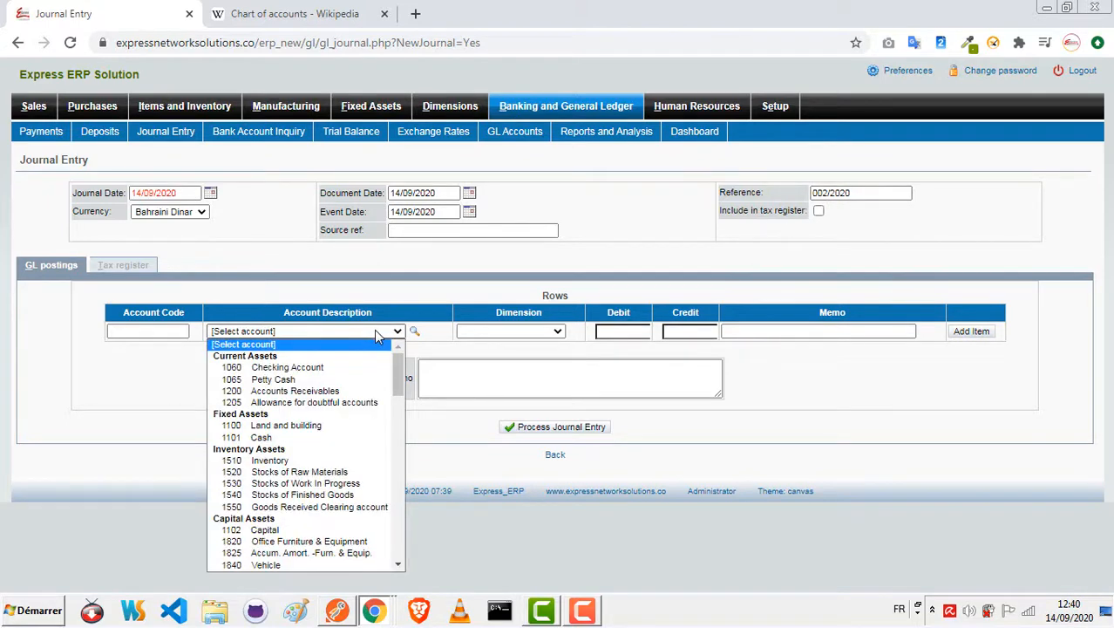
{"action": "left_click", "coordinate": [328, 438]}
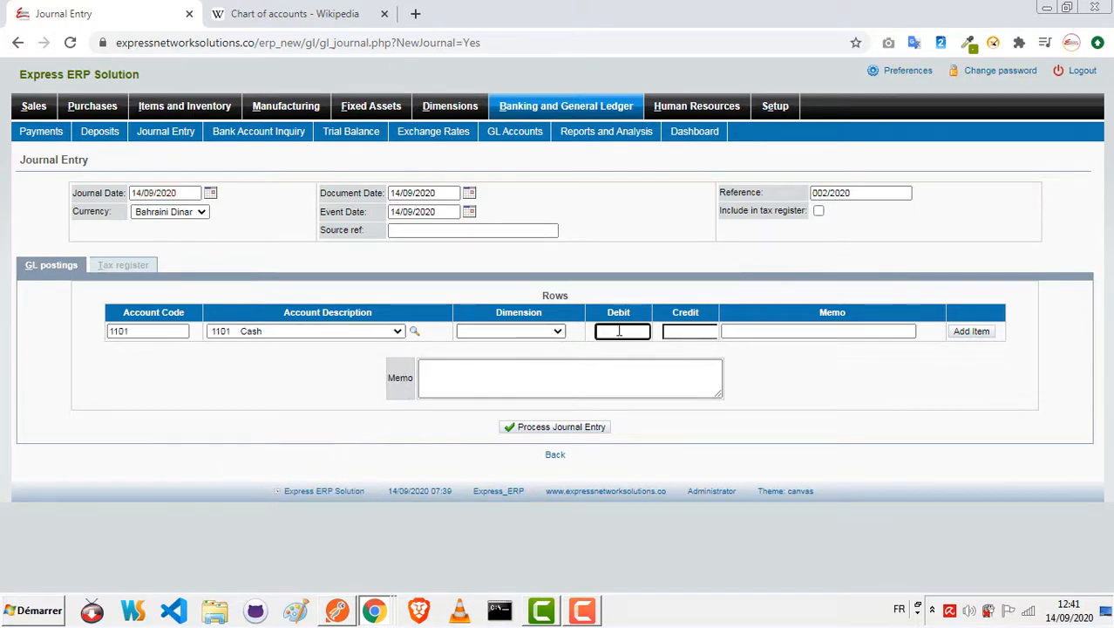
{"action": "type", "text": "2560"}
{"action": "left_click", "coordinate": [965, 334]}
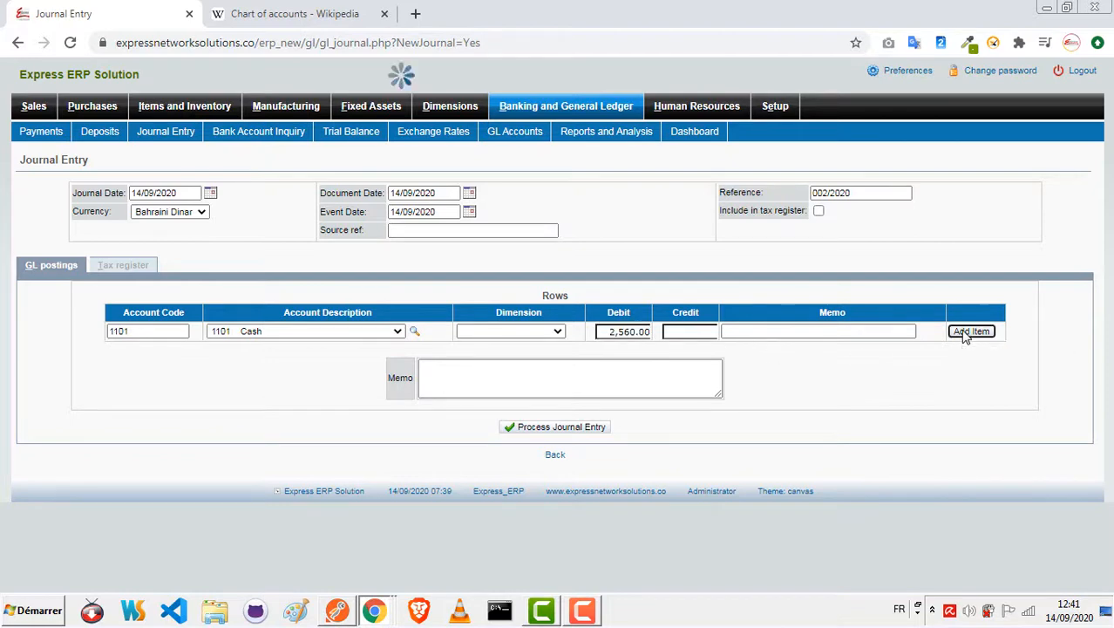
Step: Add a journal line crediting account 1102 Capital with 2560
{"action": "left_click", "coordinate": [394, 349]}
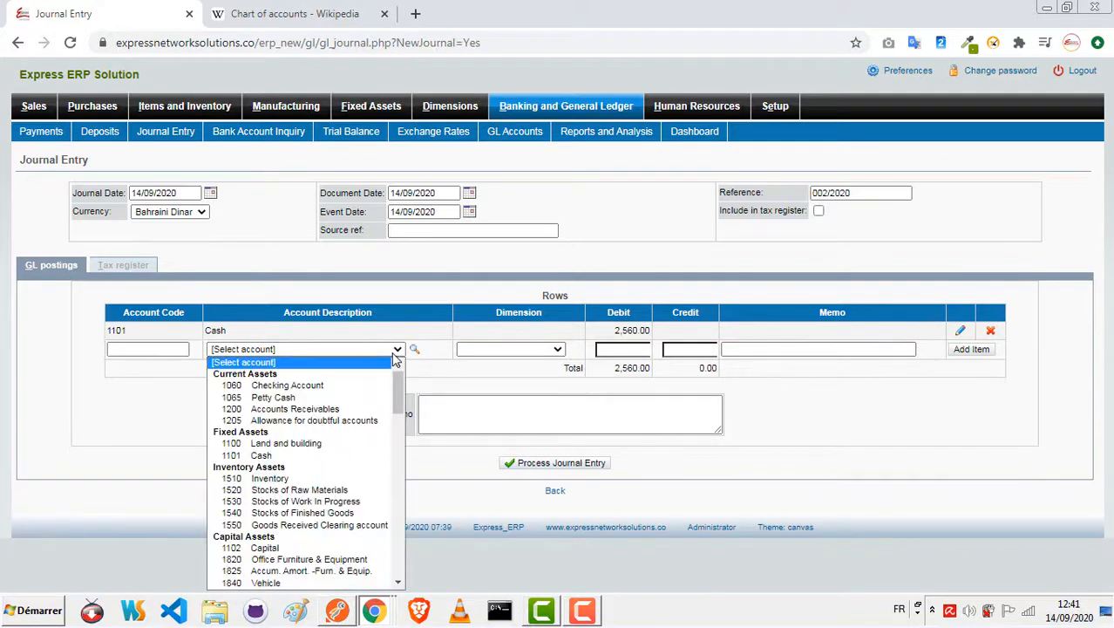
{"action": "left_click", "coordinate": [309, 549]}
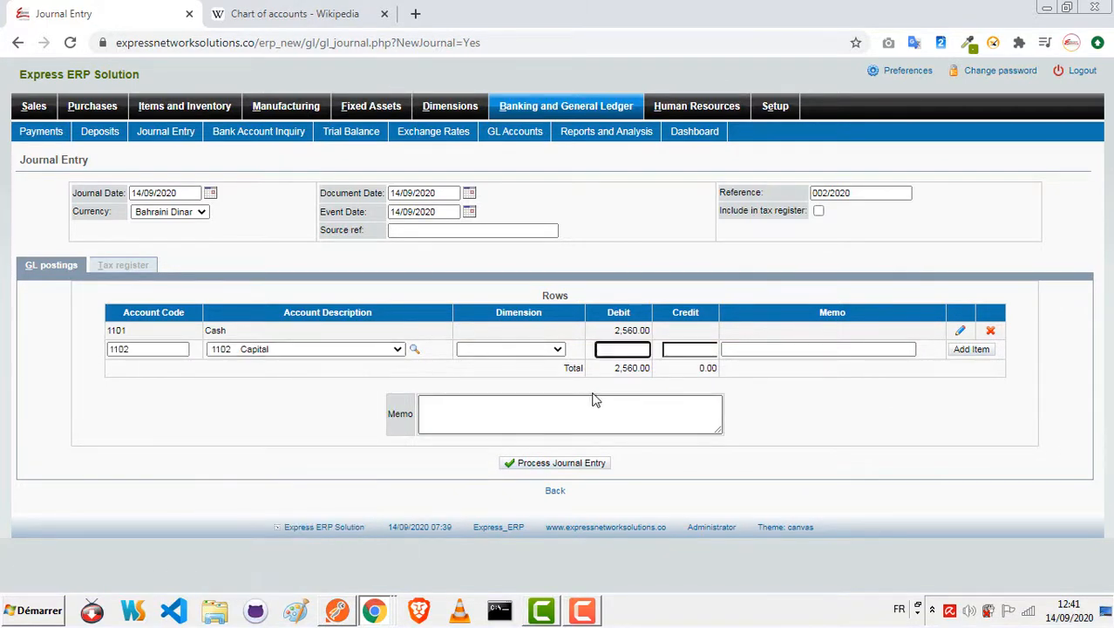
{"action": "left_click", "coordinate": [710, 346]}
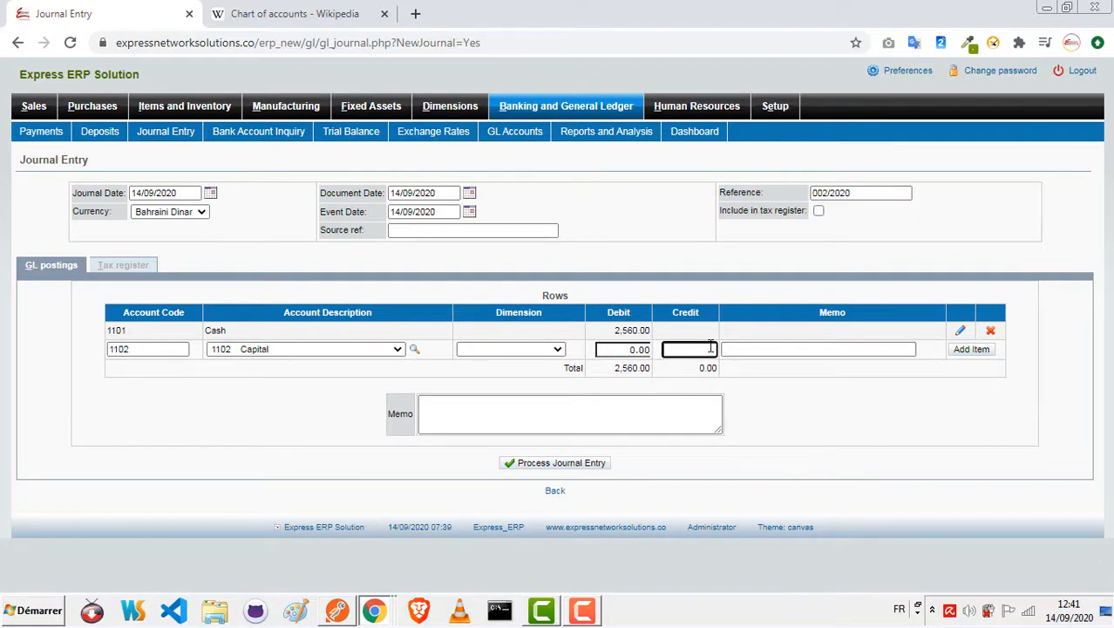
{"action": "type", "text": "2560"}
{"action": "left_click", "coordinate": [973, 350]}
Step: Enter the memo "Being capital introduced in the business" and process the journal entry
{"action": "left_click", "coordinate": [667, 427]}
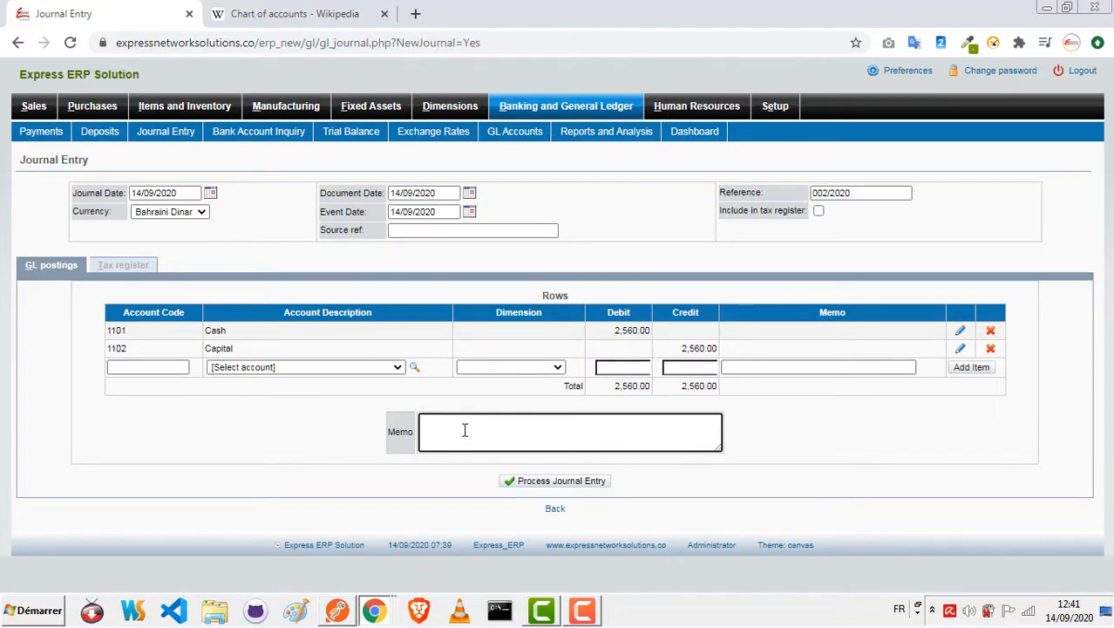
{"action": "type", "text": "Being capital introduced in the business"}
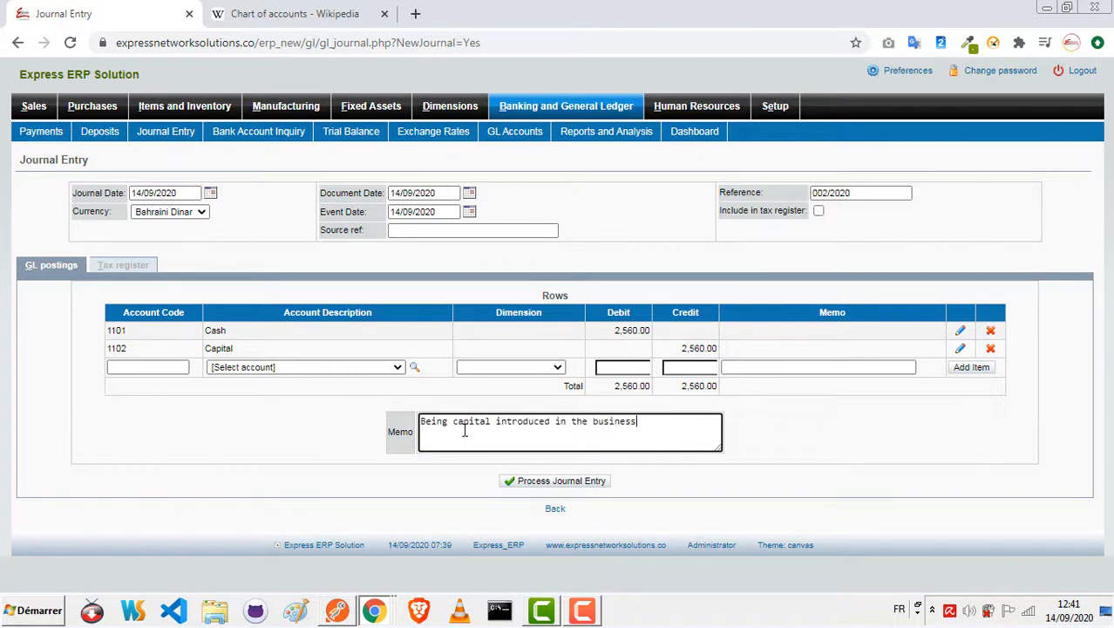
{"action": "left_click", "coordinate": [563, 481]}
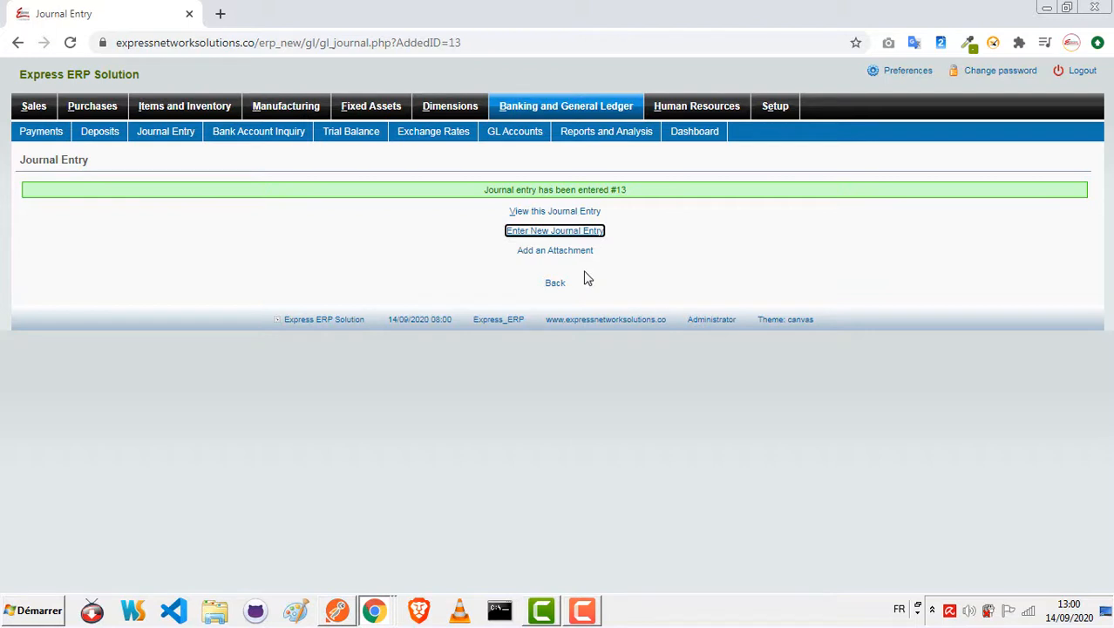
Step: Review the ledger details of the posted capital entry and start another new journal entry
{"action": "left_click", "coordinate": [571, 215]}
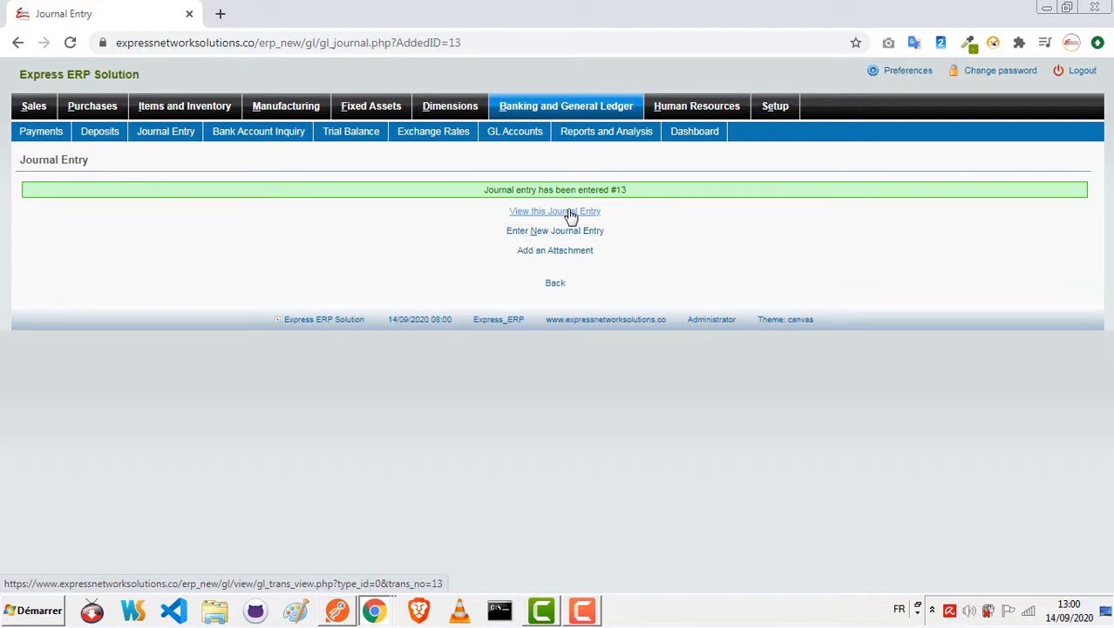
{"action": "left_click", "coordinate": [571, 215]}
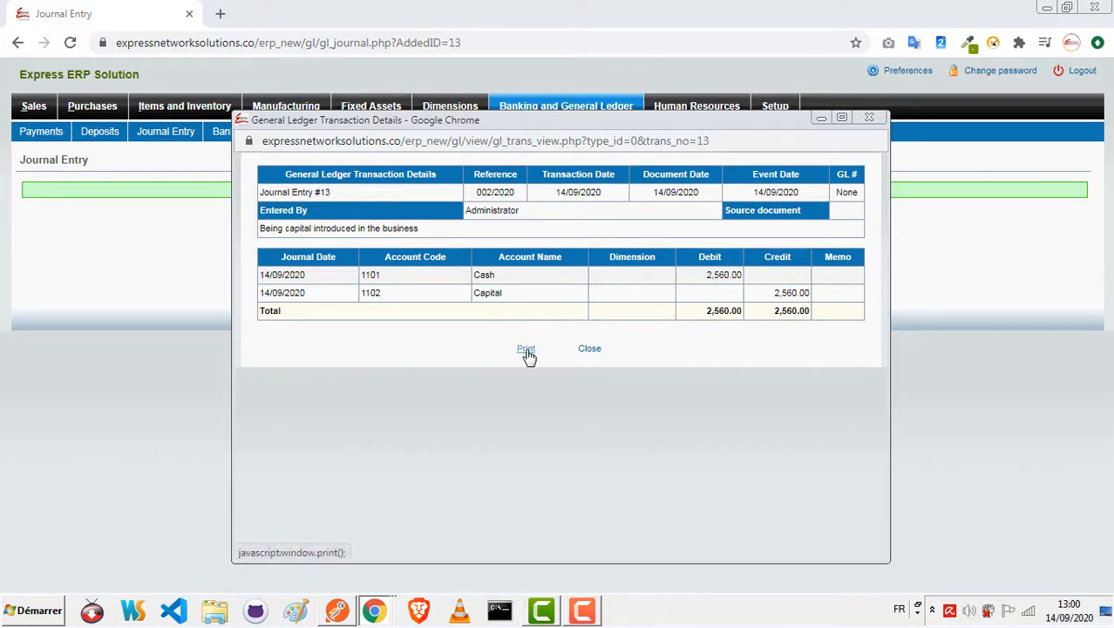
{"action": "left_click", "coordinate": [591, 350]}
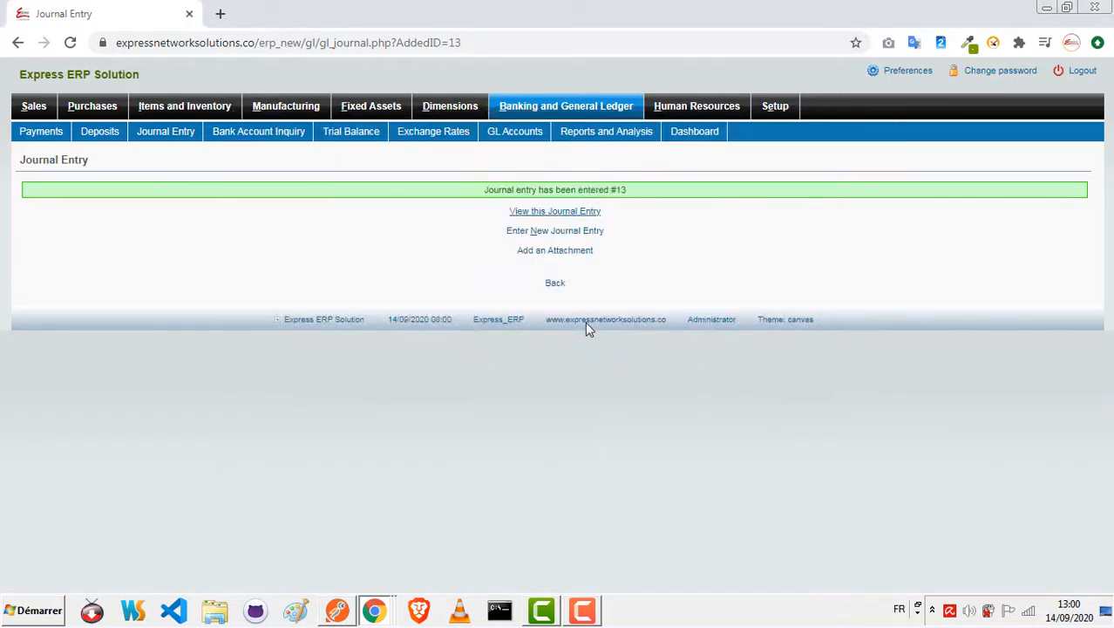
{"action": "left_click", "coordinate": [546, 231]}
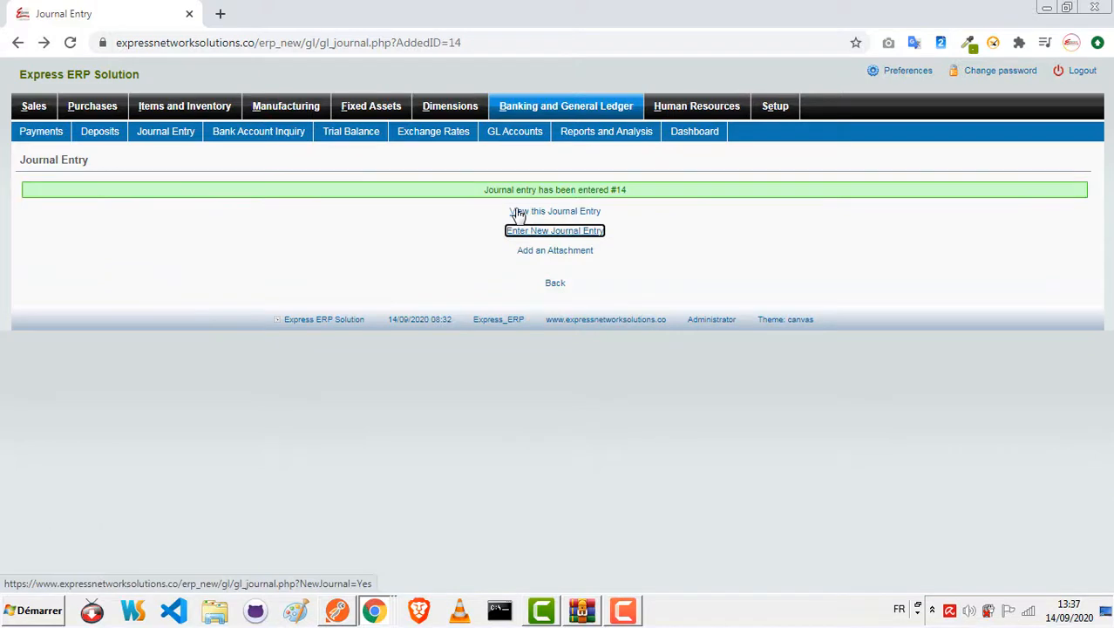
Step: Review the ledger details of journal entry 14 and attach the file Sample_Voucher .pdf to it
{"action": "left_click", "coordinate": [582, 216]}
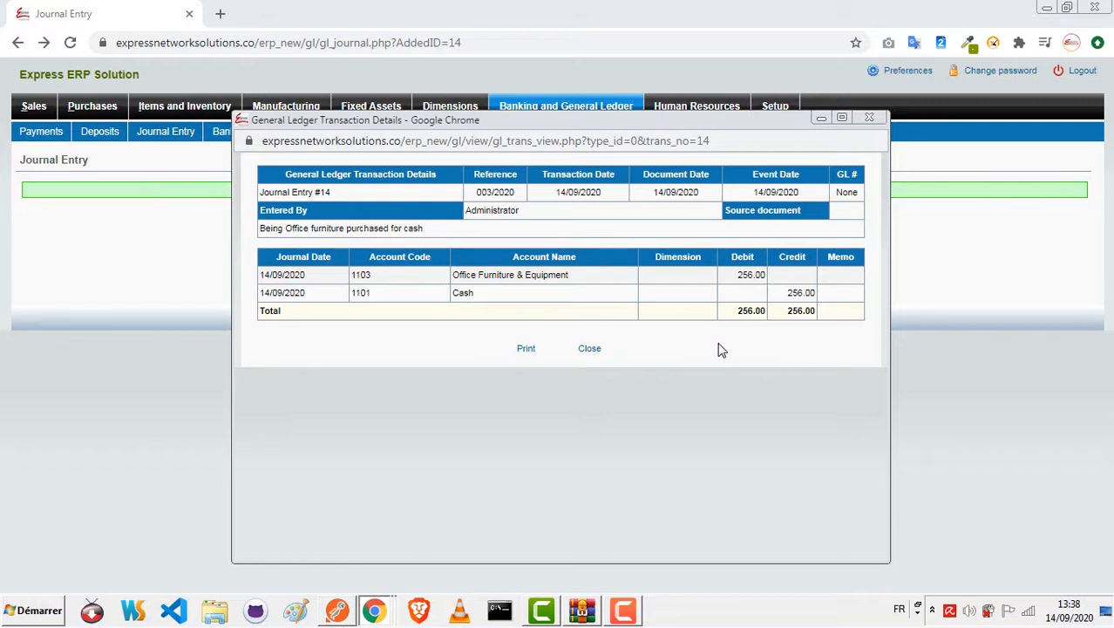
{"action": "left_click", "coordinate": [869, 117]}
{"action": "left_click", "coordinate": [564, 250]}
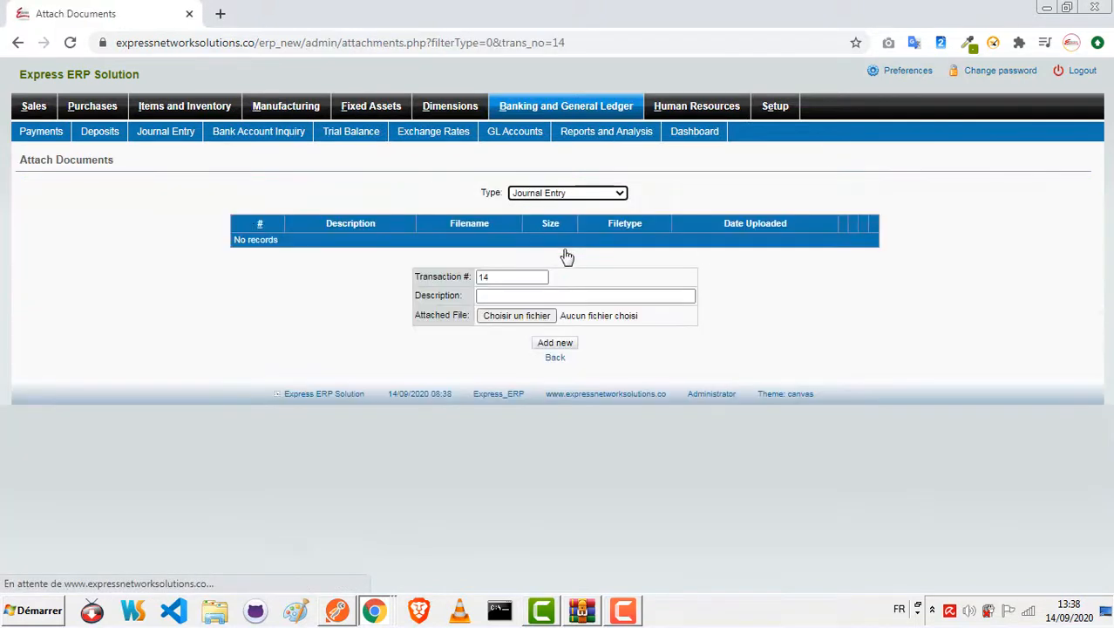
{"action": "left_click", "coordinate": [525, 320]}
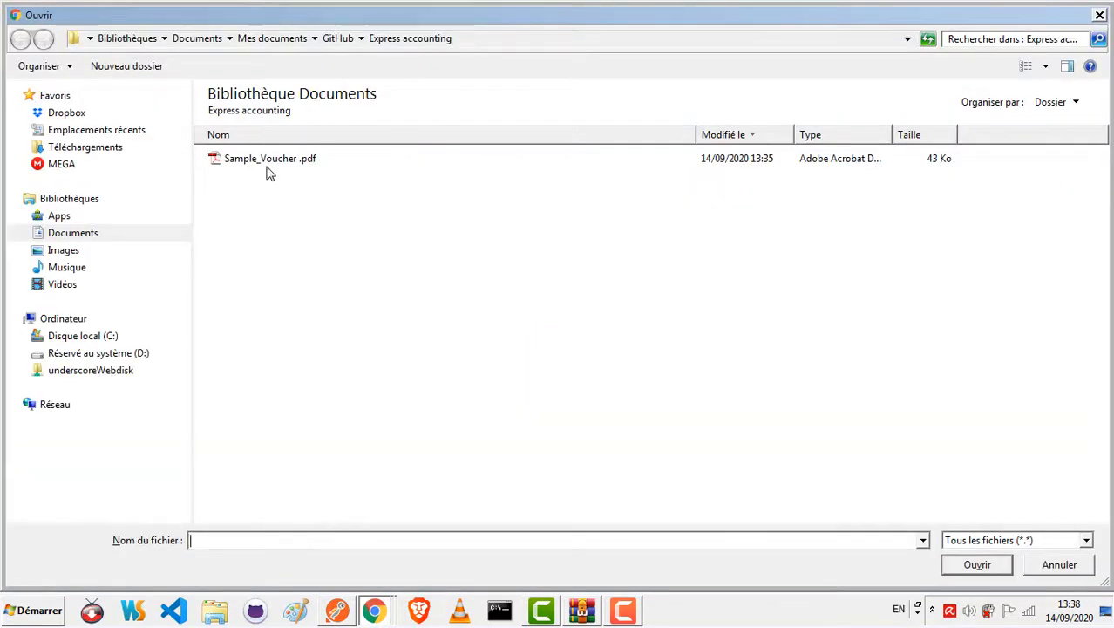
{"action": "left_click", "coordinate": [266, 160]}
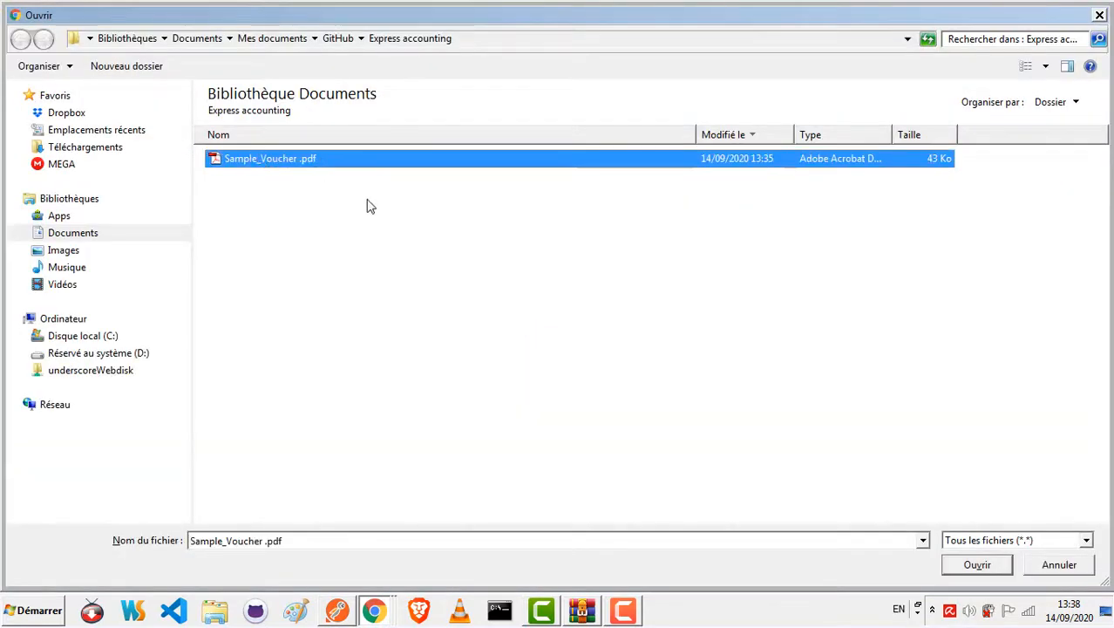
{"action": "left_click", "coordinate": [957, 569]}
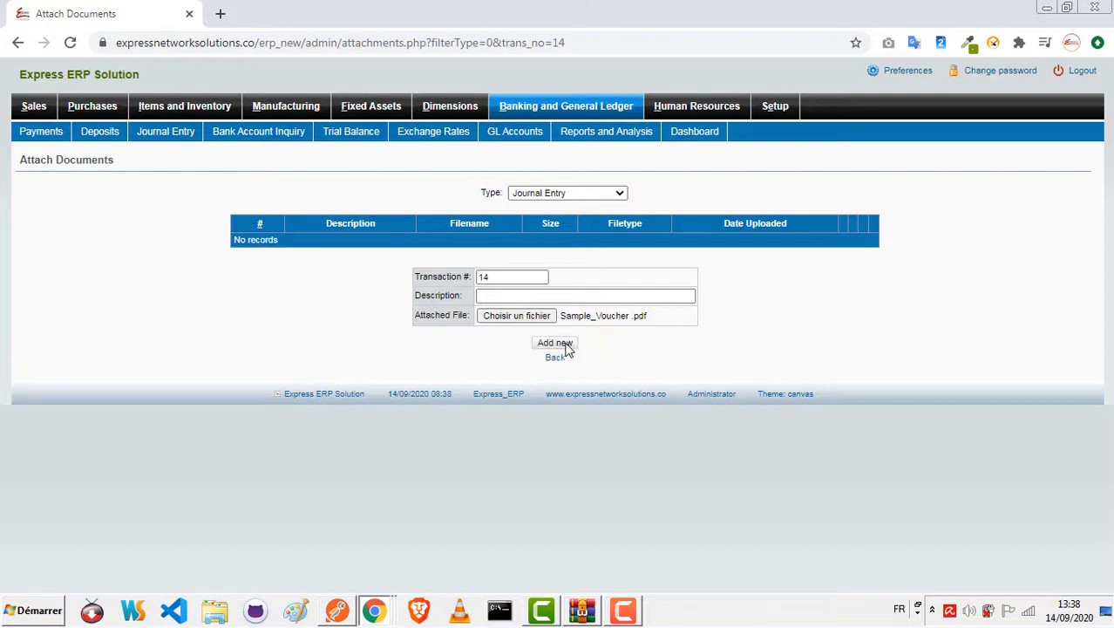
{"action": "left_click", "coordinate": [555, 342]}
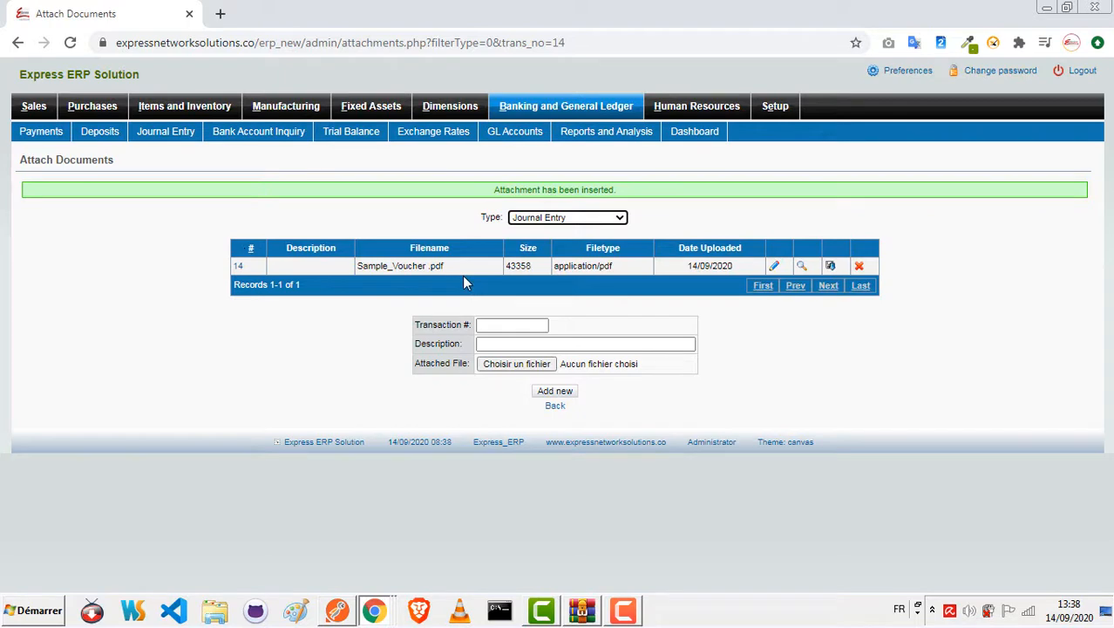
{"action": "left_click", "coordinate": [555, 406]}
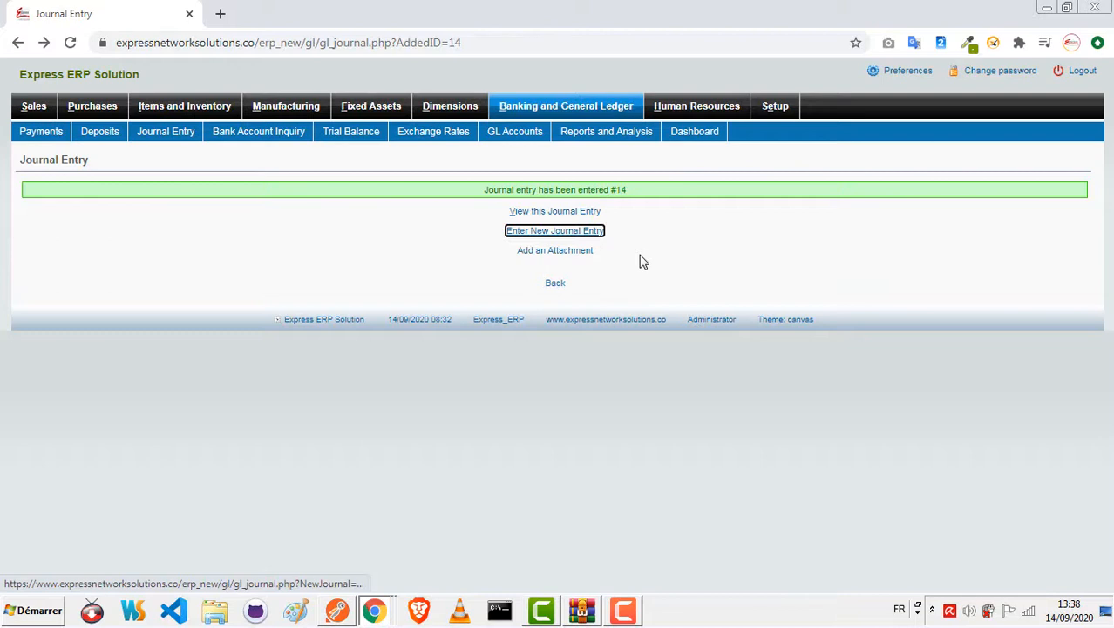
Step: View the Balance Sheet Drilldown in the general ledger inquiries
{"action": "left_click", "coordinate": [571, 111]}
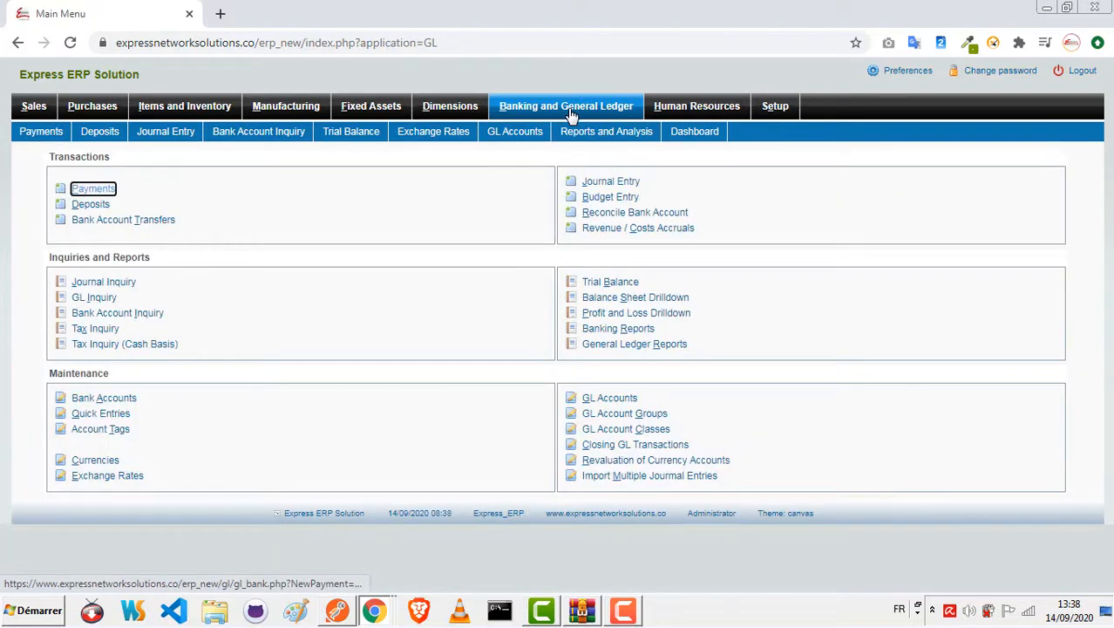
{"action": "left_click", "coordinate": [645, 301]}
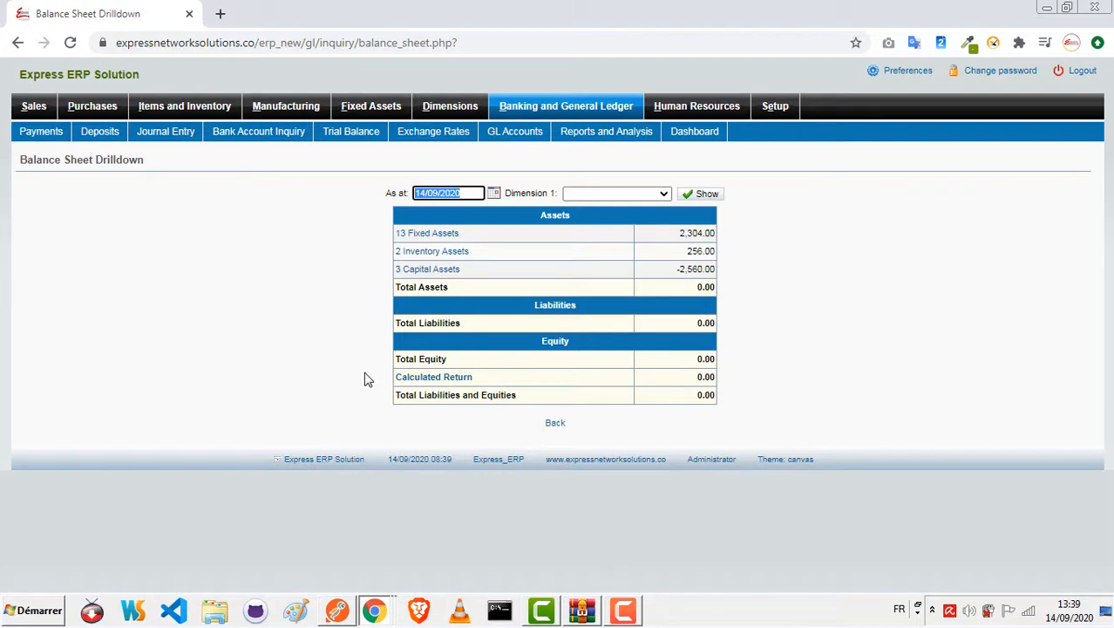
Step: Select journal entry 14 (reference 003/2020) for voiding and review its general ledger details
{"action": "left_click", "coordinate": [778, 106]}
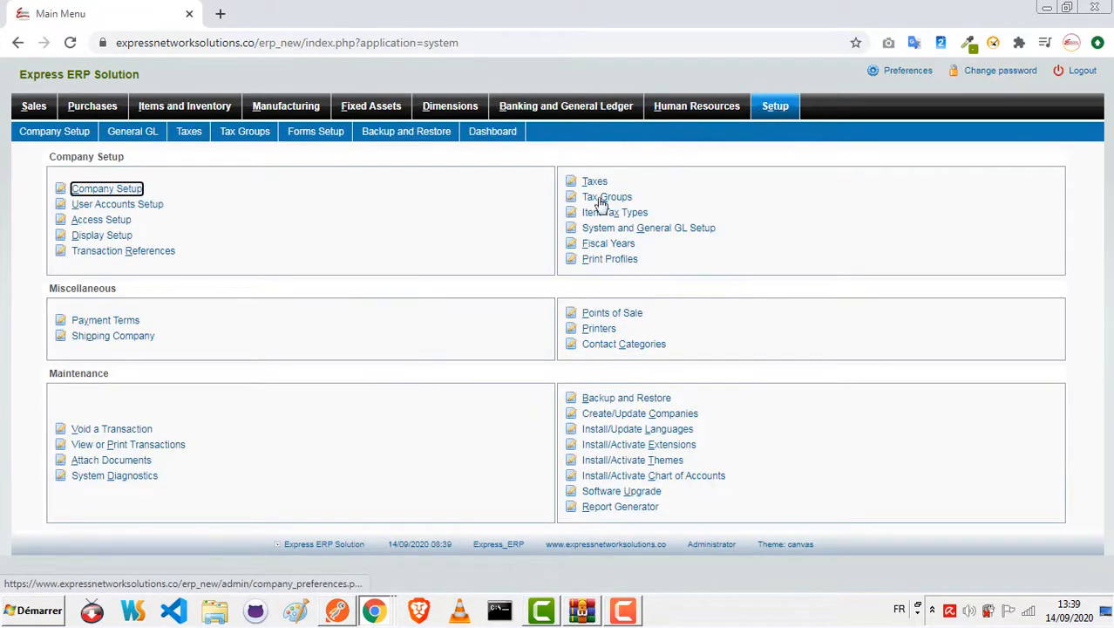
{"action": "left_click", "coordinate": [124, 430]}
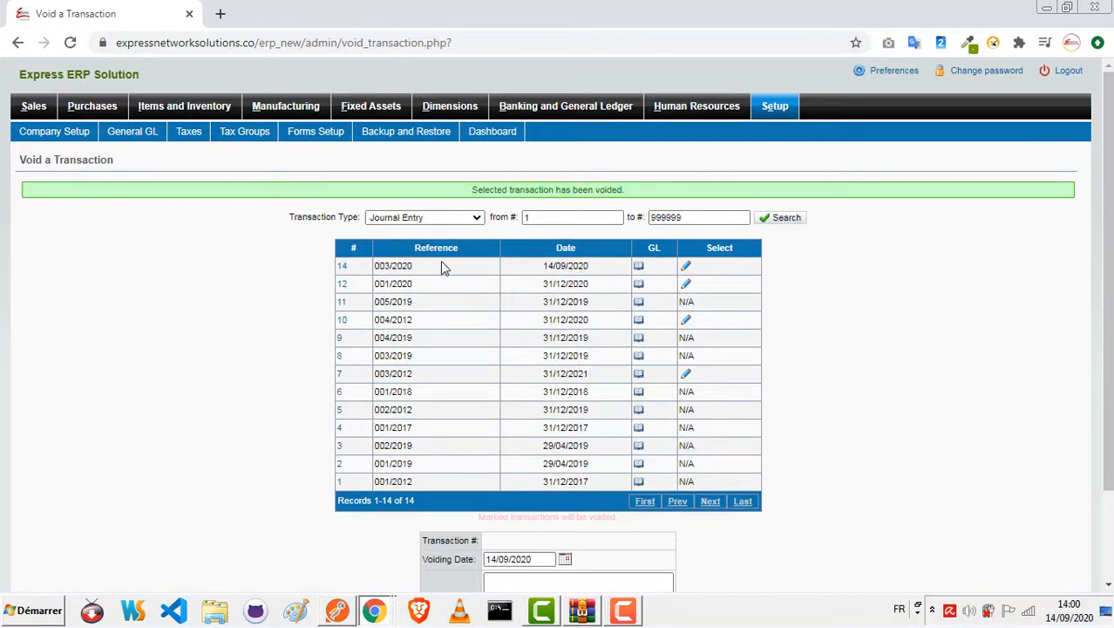
{"action": "left_click", "coordinate": [686, 266]}
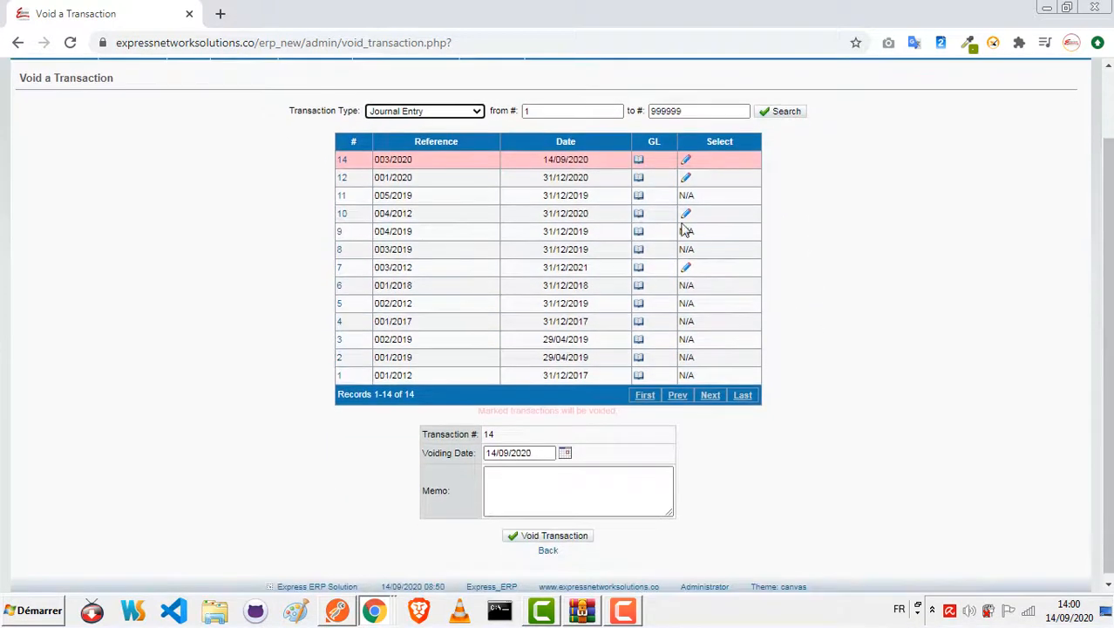
{"action": "left_click", "coordinate": [635, 164]}
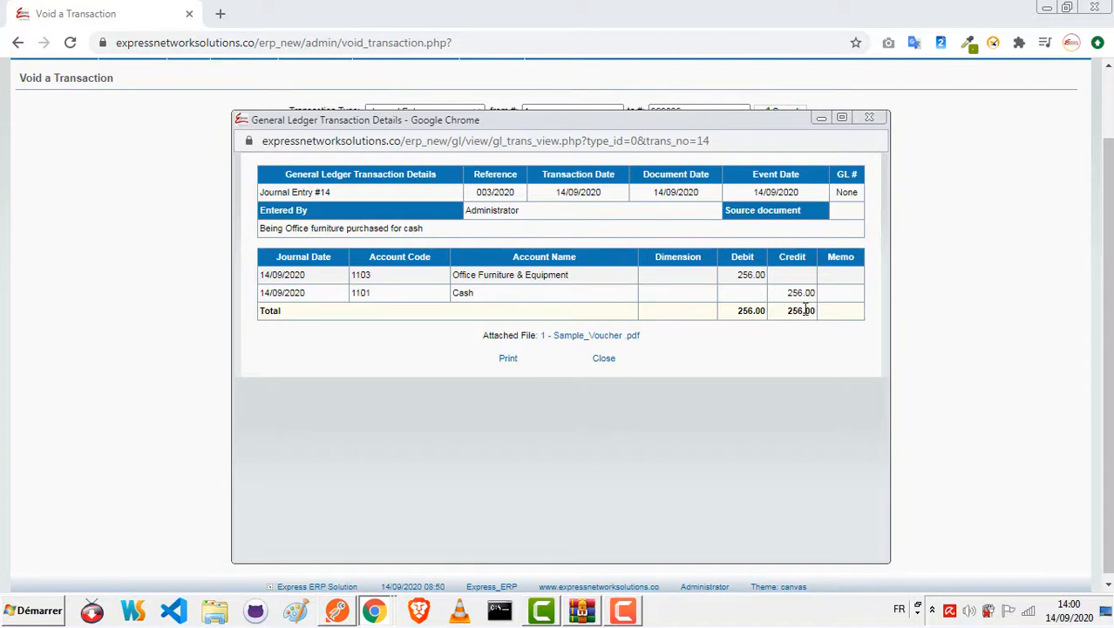
{"action": "left_click", "coordinate": [869, 118]}
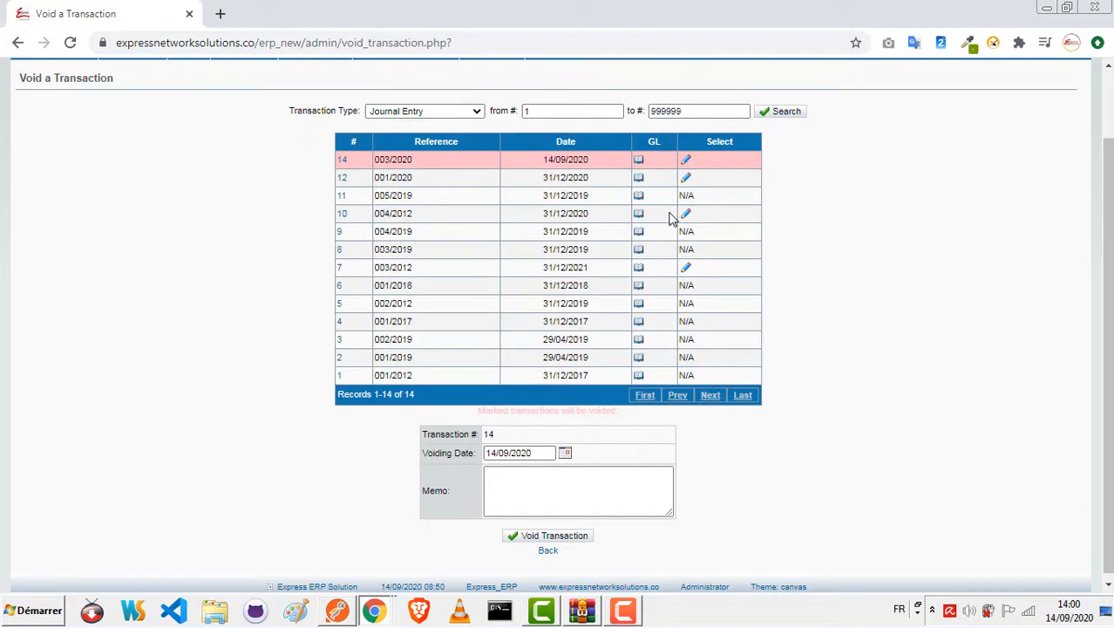
Step: Void journal entry 14 and confirm that the voiding should proceed
{"action": "left_click", "coordinate": [687, 162]}
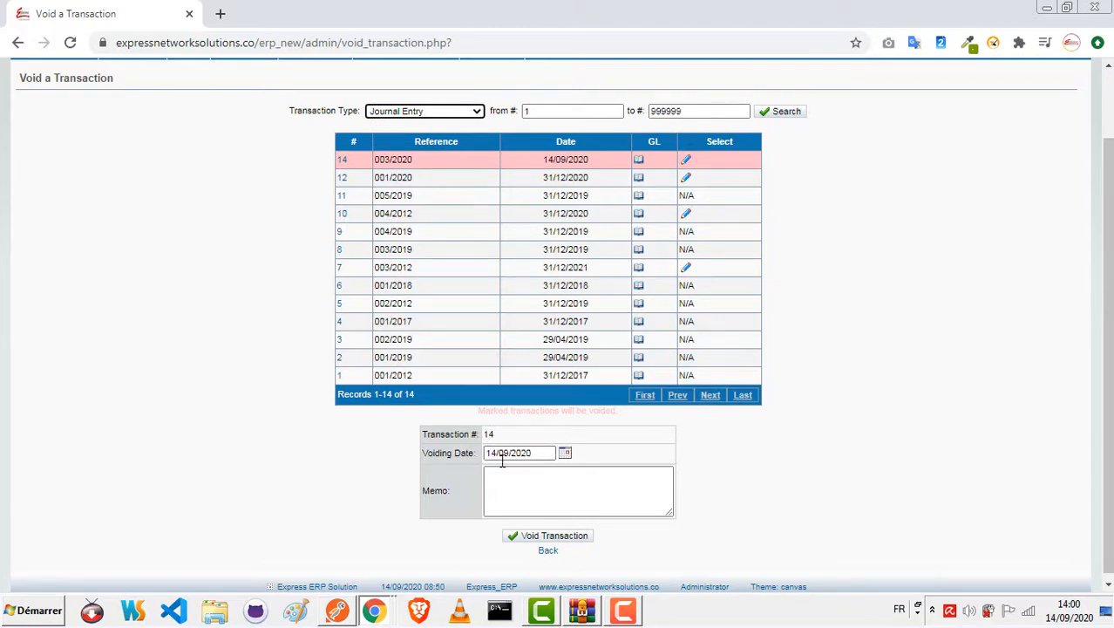
{"action": "left_click", "coordinate": [548, 537]}
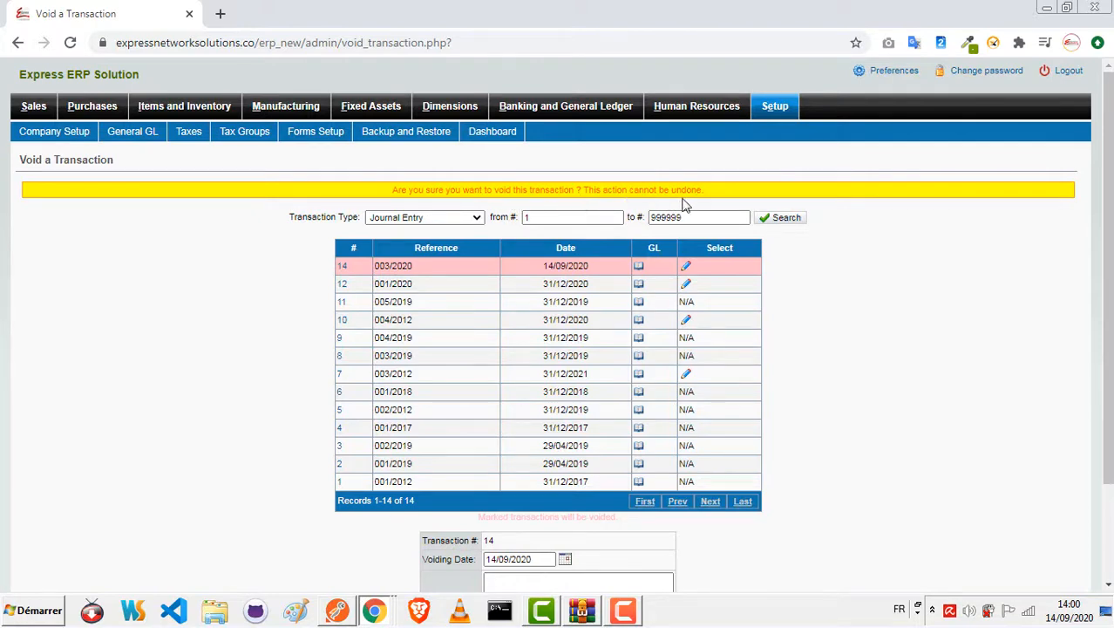
{"action": "scroll", "coordinate": [772, 313], "scroll_direction": "down", "scroll_amount": 1}
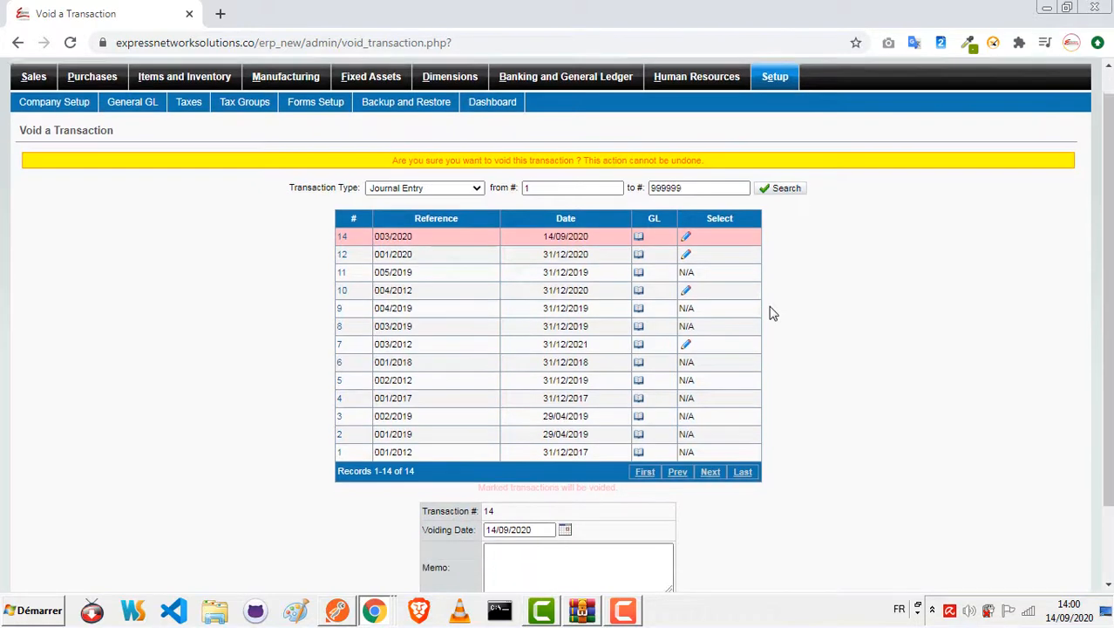
{"action": "scroll", "coordinate": [772, 313], "scroll_direction": "down", "scroll_amount": 2}
{"action": "left_click", "coordinate": [517, 530]}
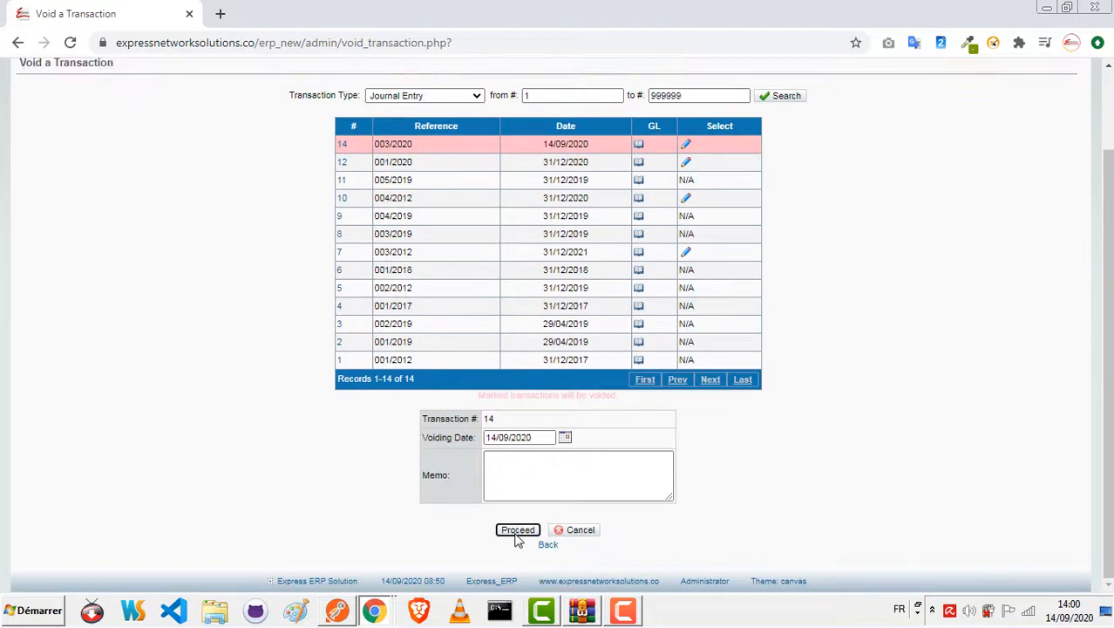